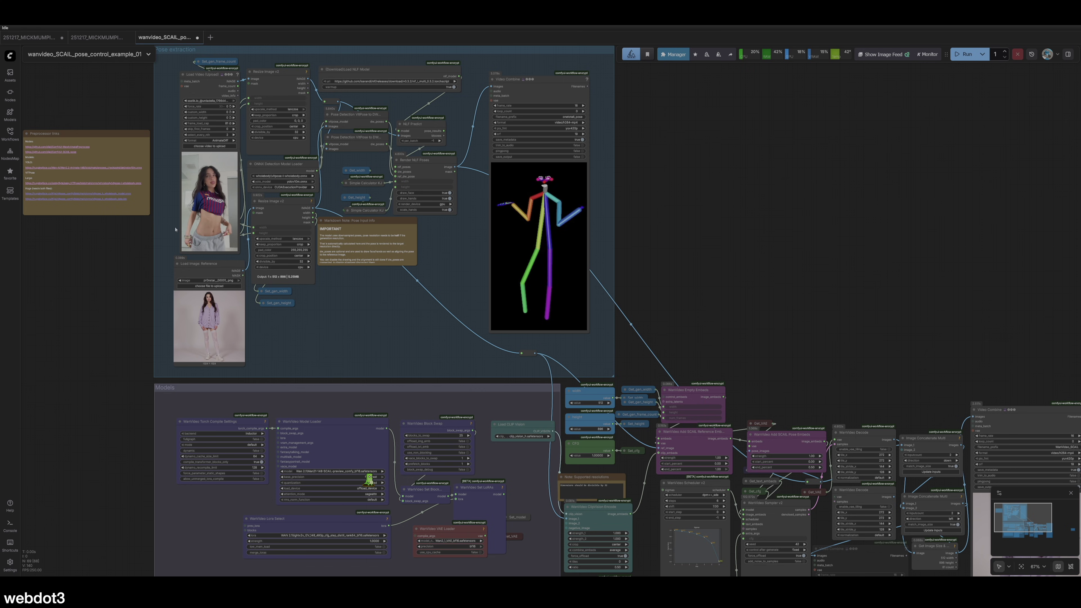
Step: Select the Load Video node, then jump the canvas to the sampler and Video Combine output nodes
{"action": "left_click", "coordinate": [204, 169]}
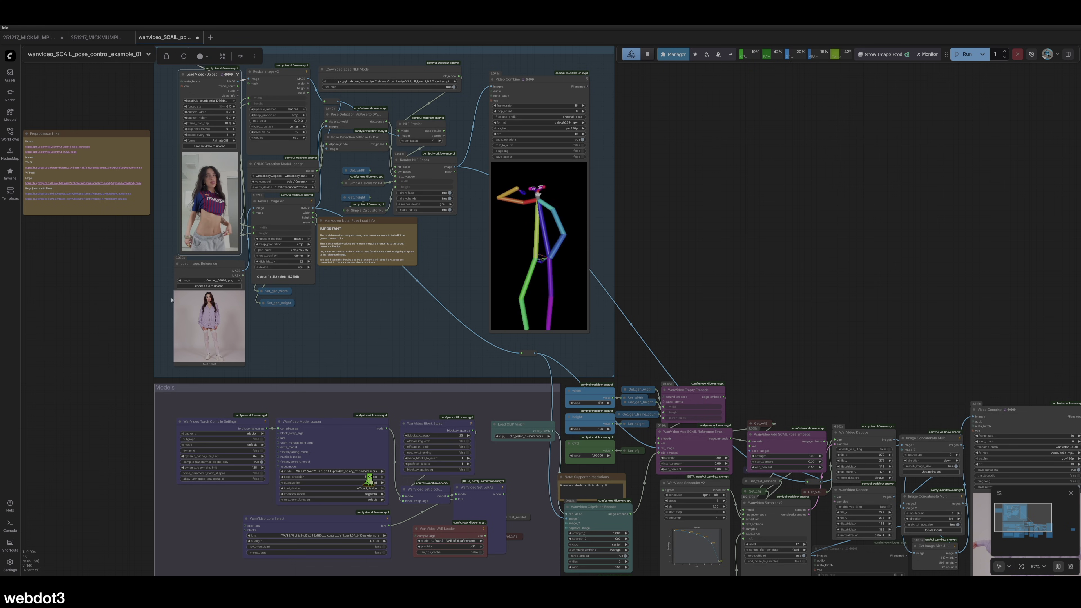
{"action": "left_click", "coordinate": [1036, 528]}
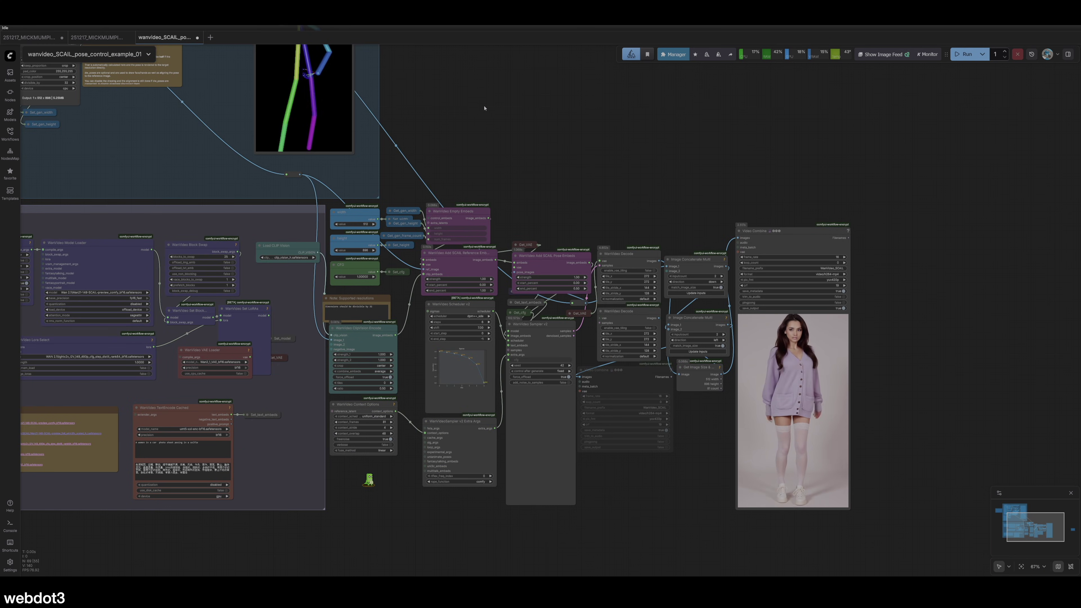
Step: Zoom around the sampler and decode nodes, then zoom out and pan to show the image and Models groups
{"action": "key", "text": "1"}
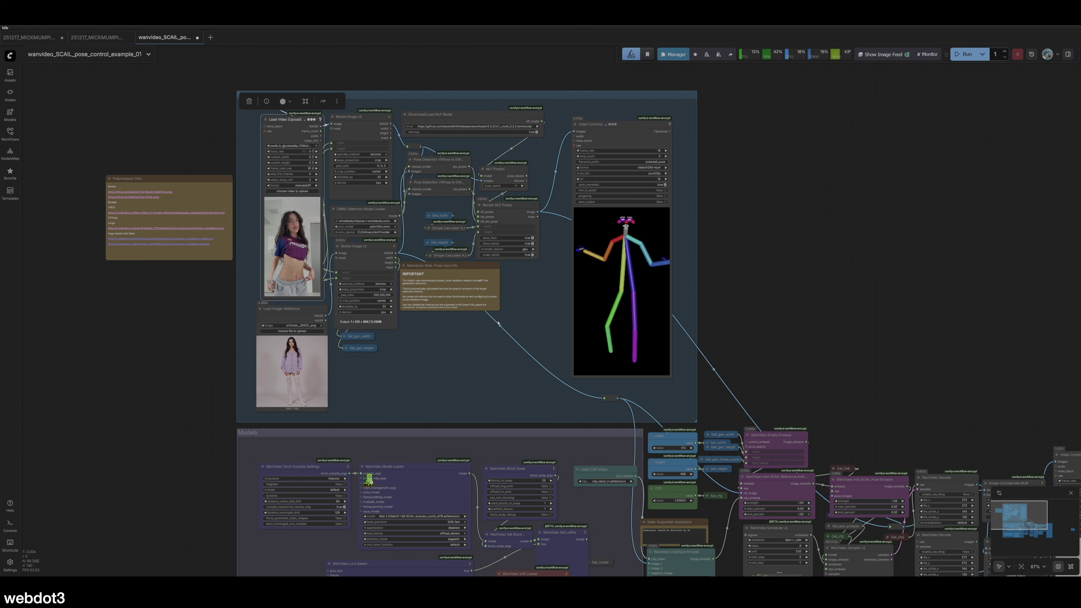
{"action": "scroll", "coordinate": [937, 408], "scroll_direction": "right", "scroll_amount": 10}
{"action": "scroll", "coordinate": [937, 409], "scroll_direction": "down", "scroll_amount": 5}
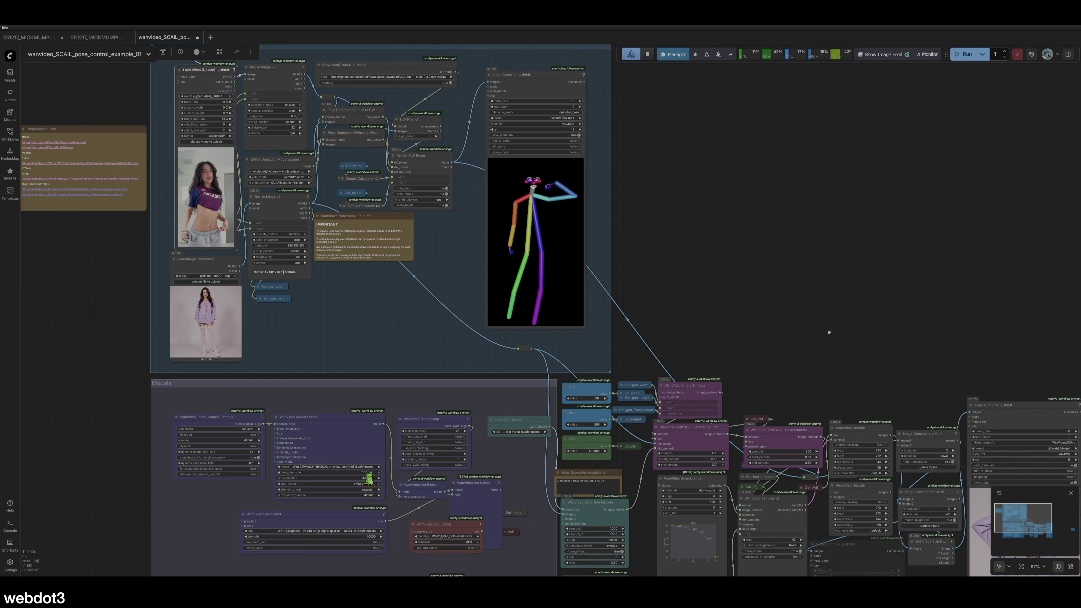
{"action": "scroll", "coordinate": [841, 454], "scroll_direction": "up", "scroll_amount": 4}
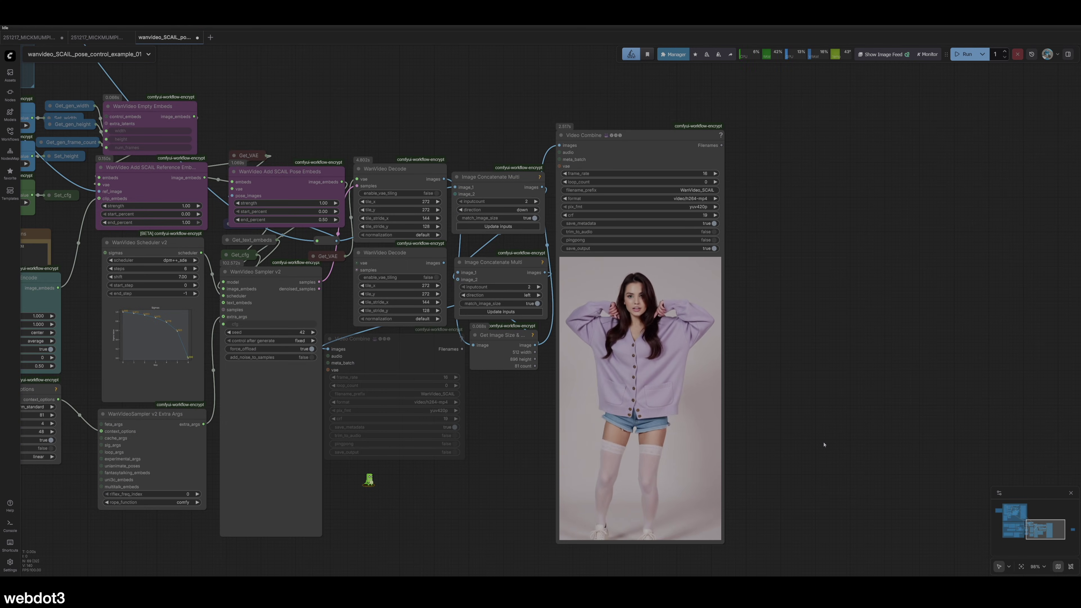
{"action": "scroll", "coordinate": [823, 448], "scroll_direction": "down", "scroll_amount": 2}
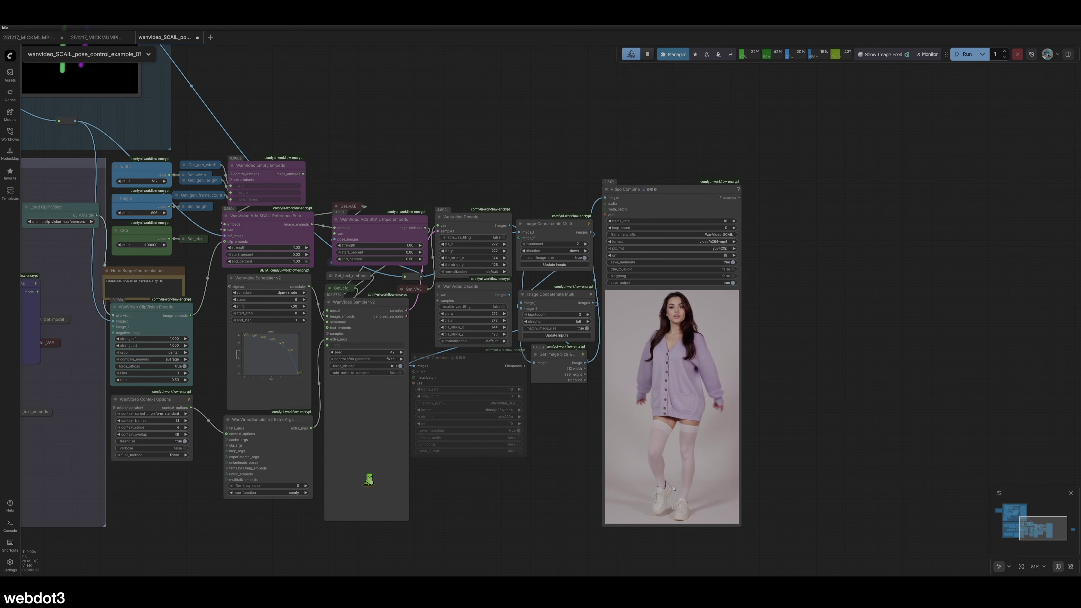
{"action": "scroll", "coordinate": [518, 460], "scroll_direction": "down", "scroll_amount": 1}
{"action": "scroll", "coordinate": [518, 460], "scroll_direction": "down", "scroll_amount": 3}
{"action": "left_click_drag", "start_coordinate": [482, 176], "coordinate": [579, 219]}
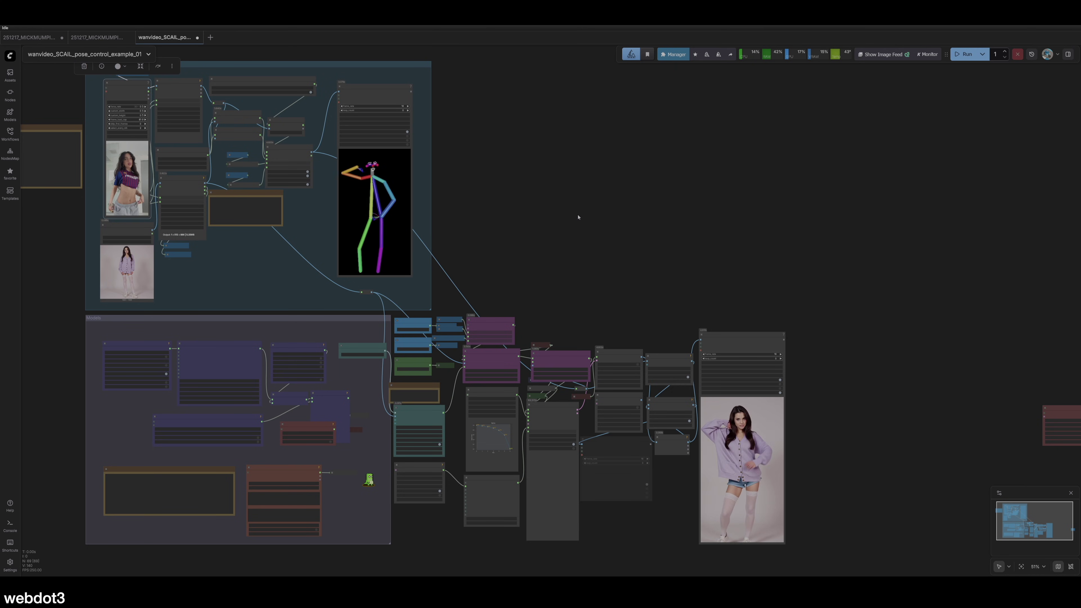
Step: Deselect the Pose extraction group and fit the whole workflow into the view
{"action": "left_click", "coordinate": [571, 231]}
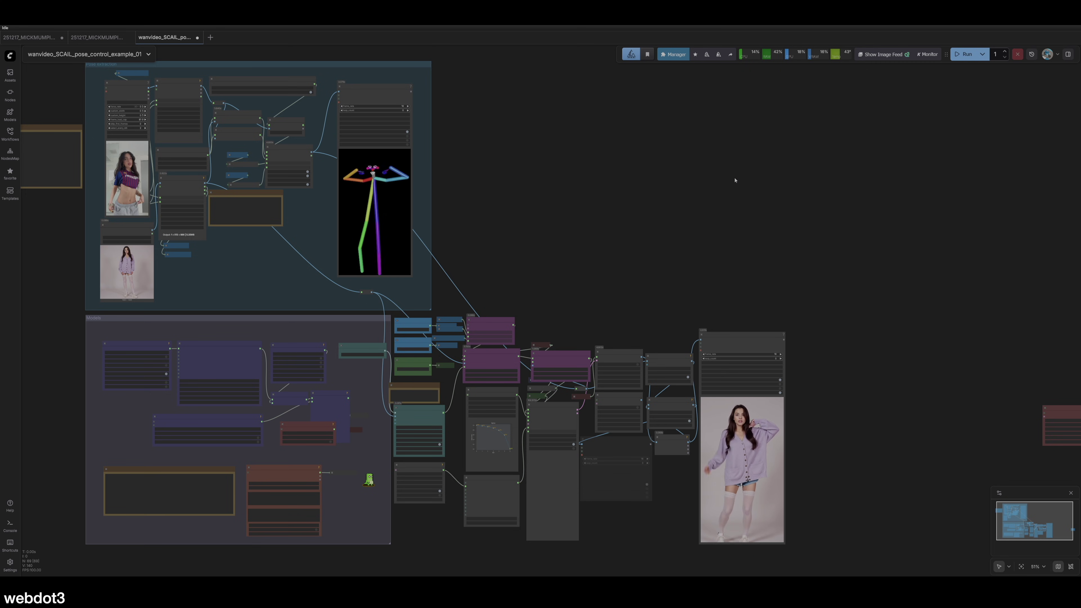
{"action": "key", "text": "."}
Step: Zoom in on the Preprocessor links note and Load Image: Reference node, then back out
{"action": "scroll", "coordinate": [313, 181], "scroll_direction": "up", "scroll_amount": 5}
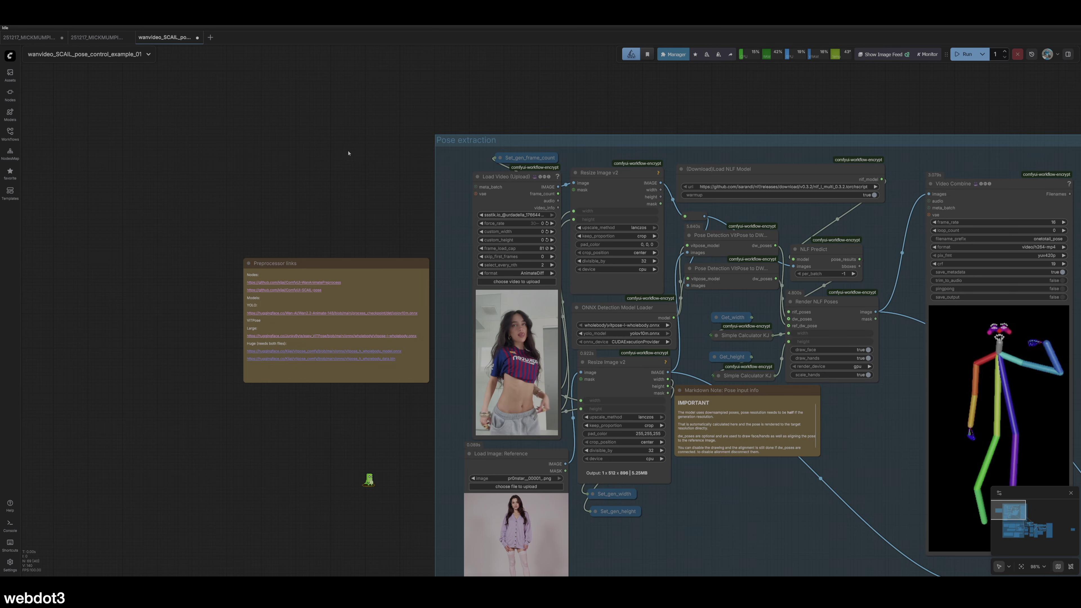
{"action": "scroll", "coordinate": [360, 154], "scroll_direction": "up", "scroll_amount": 3}
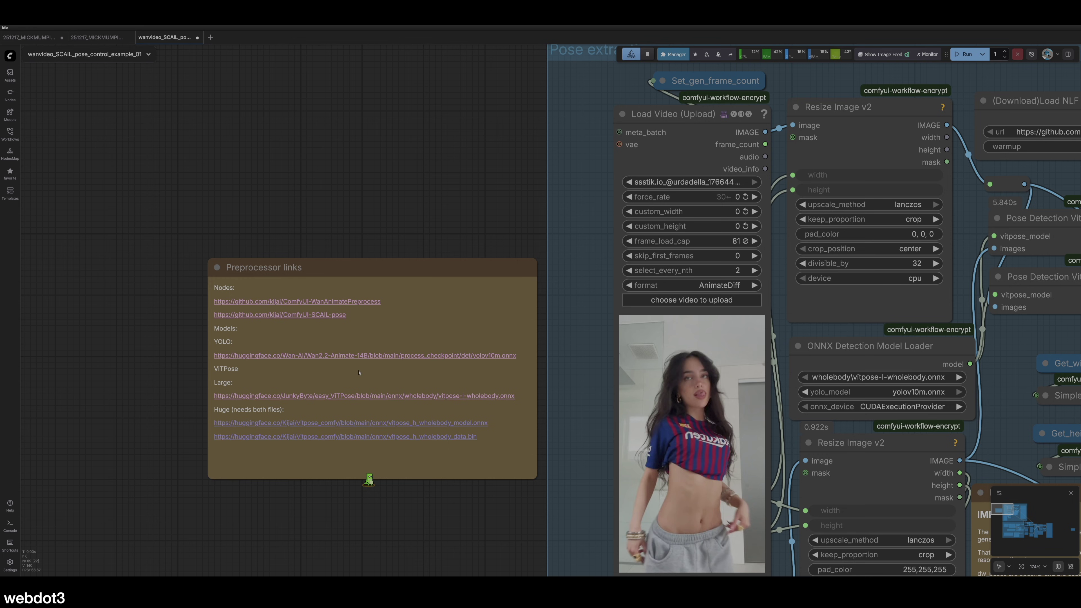
{"action": "scroll", "coordinate": [360, 373], "scroll_direction": "down", "scroll_amount": 8}
{"action": "scroll", "coordinate": [815, 237], "scroll_direction": "down", "scroll_amount": 4}
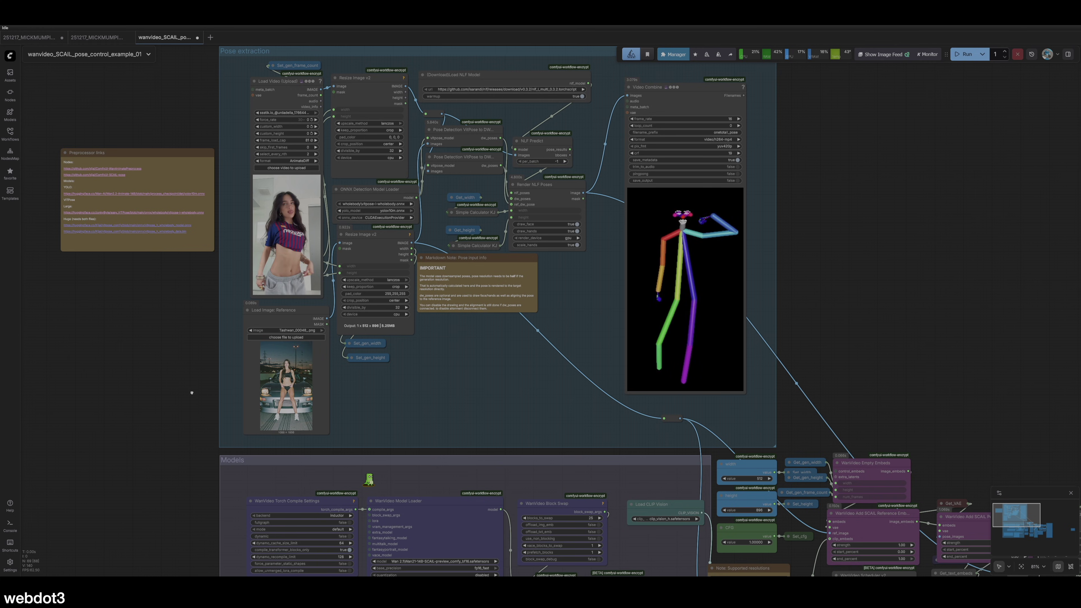
{"action": "scroll", "coordinate": [162, 242], "scroll_direction": "down", "scroll_amount": 5}
{"action": "scroll", "coordinate": [160, 238], "scroll_direction": "up", "scroll_amount": 5}
{"action": "scroll", "coordinate": [158, 237], "scroll_direction": "down", "scroll_amount": 10}
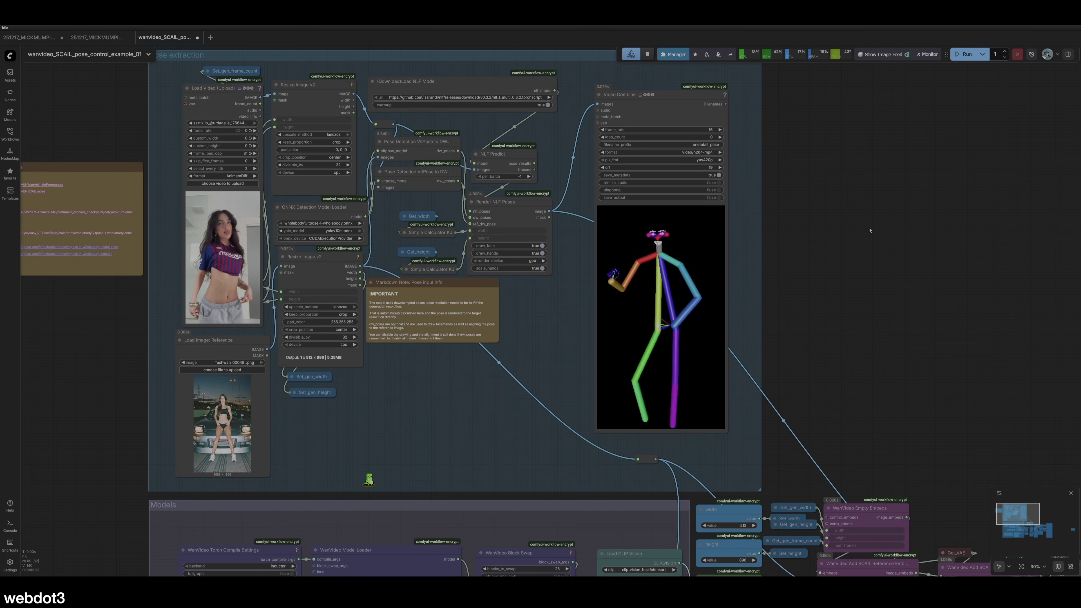
Step: Queue the workflow to animate the woman-by-the-car reference, then zoom toward the output nodes
{"action": "left_click", "coordinate": [967, 55]}
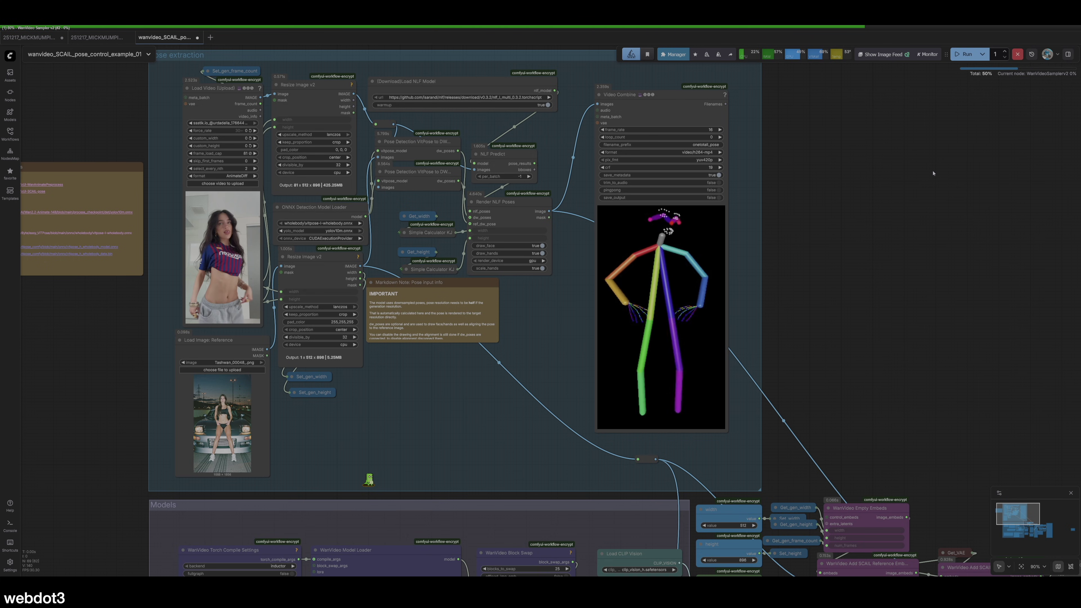
{"action": "scroll", "coordinate": [952, 314], "scroll_direction": "down", "scroll_amount": 4}
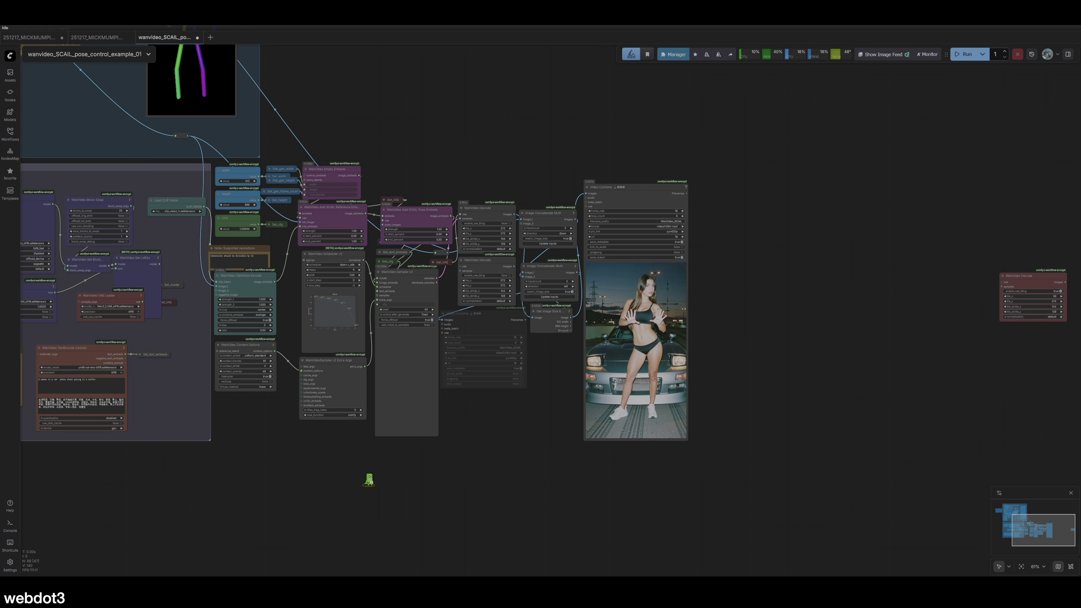
Step: Jump back to the Pose extraction group using the 1 shortcut
{"action": "key", "text": "1"}
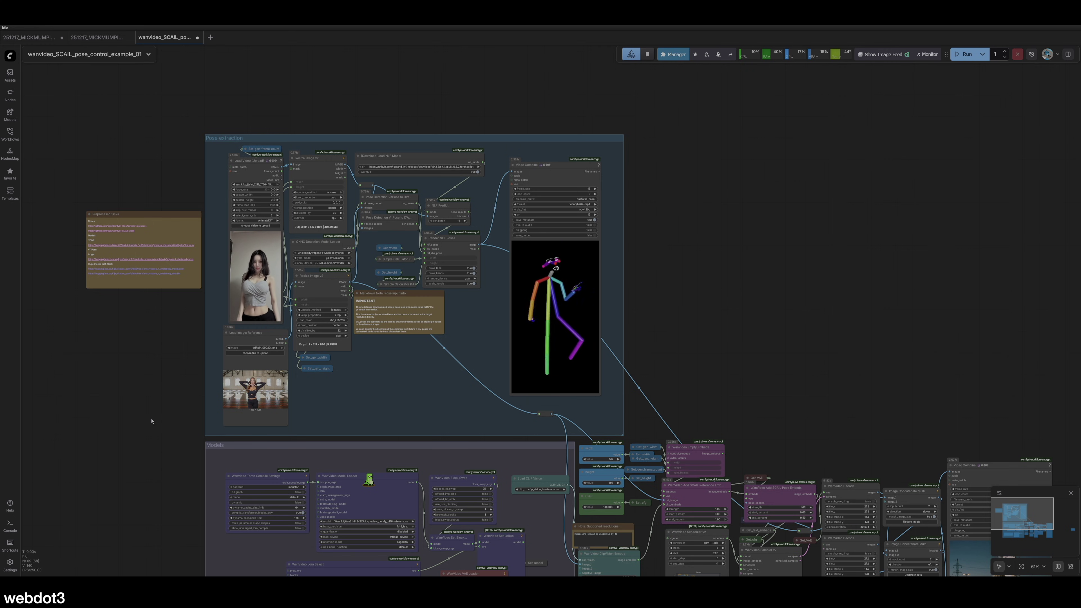
Step: Centre the Pose extraction group to check the new reference image, then queue a new generation
{"action": "left_click_drag", "start_coordinate": [165, 424], "coordinate": [233, 394]}
{"action": "scroll", "coordinate": [338, 365], "scroll_direction": "up", "scroll_amount": 10}
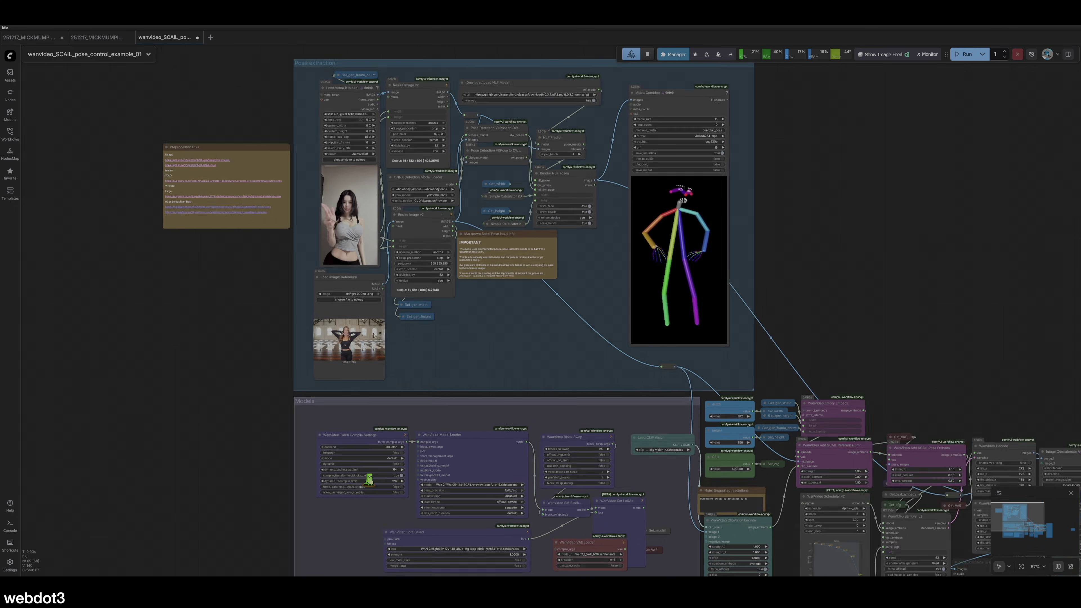
{"action": "scroll", "coordinate": [119, 327], "scroll_direction": "down", "scroll_amount": 10}
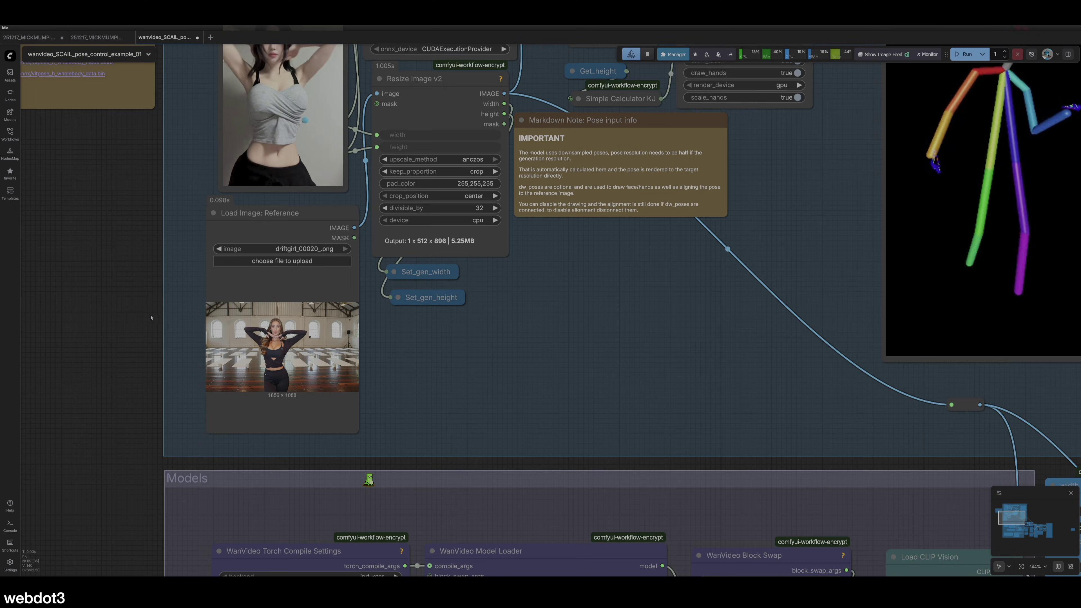
{"action": "scroll", "coordinate": [189, 388], "scroll_direction": "up", "scroll_amount": 5}
{"action": "scroll", "coordinate": [189, 389], "scroll_direction": "down", "scroll_amount": 3}
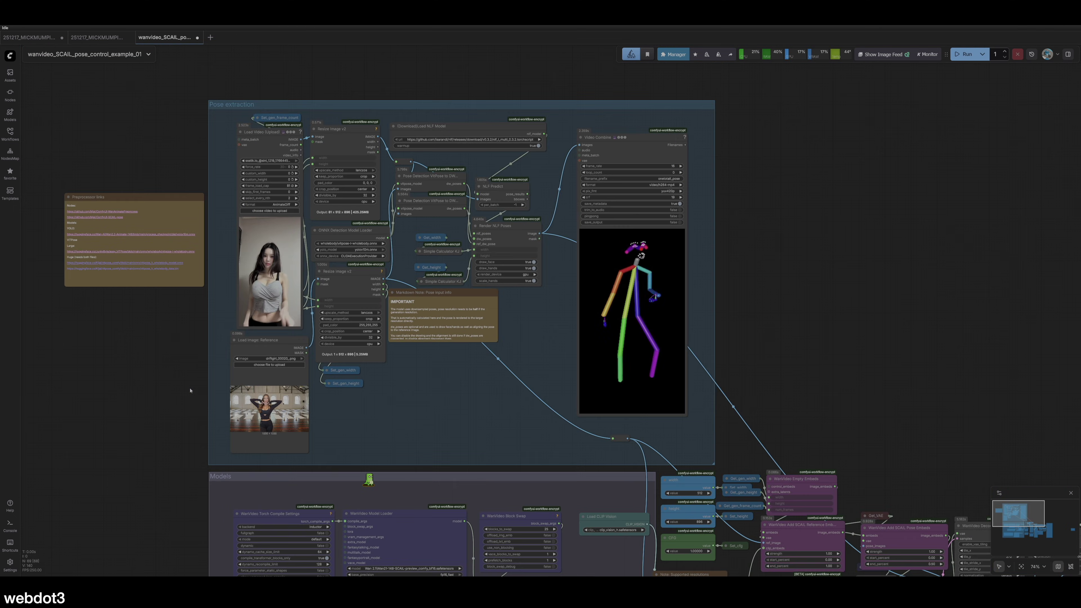
{"action": "left_click", "coordinate": [963, 54]}
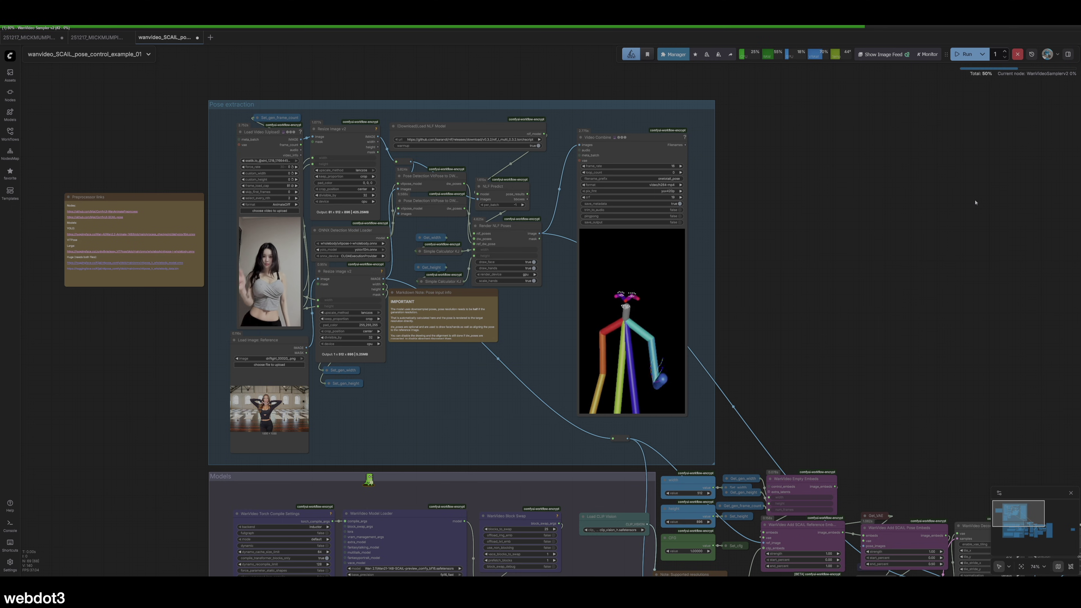
Step: Scroll the canvas over to the sampler and Video Combine nodes to follow the generation's progress
{"action": "scroll", "coordinate": [819, 102], "scroll_direction": "down", "scroll_amount": 10}
{"action": "scroll", "coordinate": [819, 102], "scroll_direction": "right", "scroll_amount": 10}
{"action": "scroll", "coordinate": [820, 102], "scroll_direction": "right", "scroll_amount": 1}
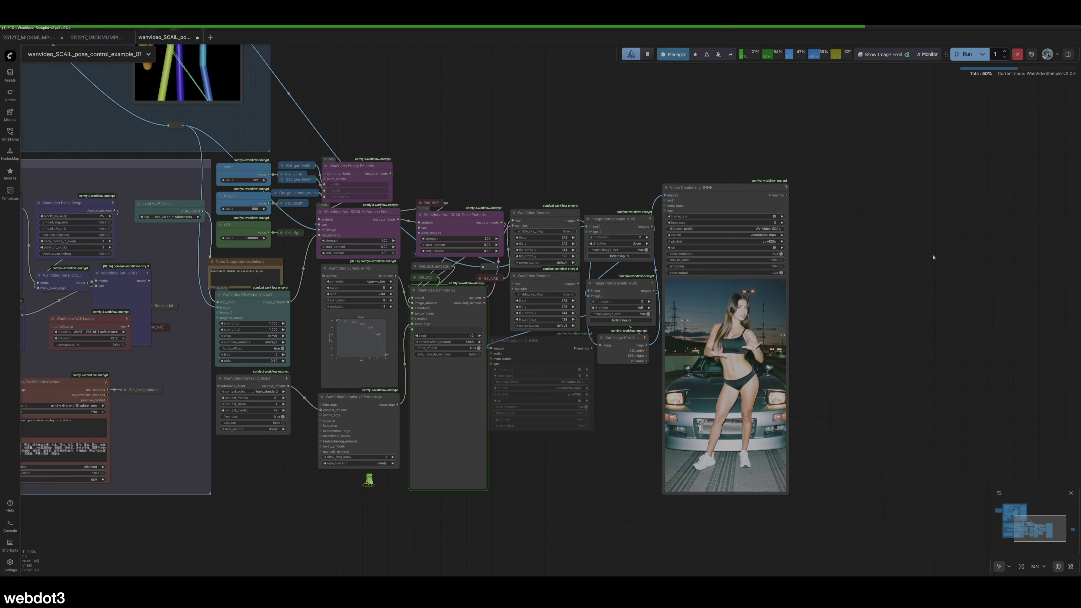